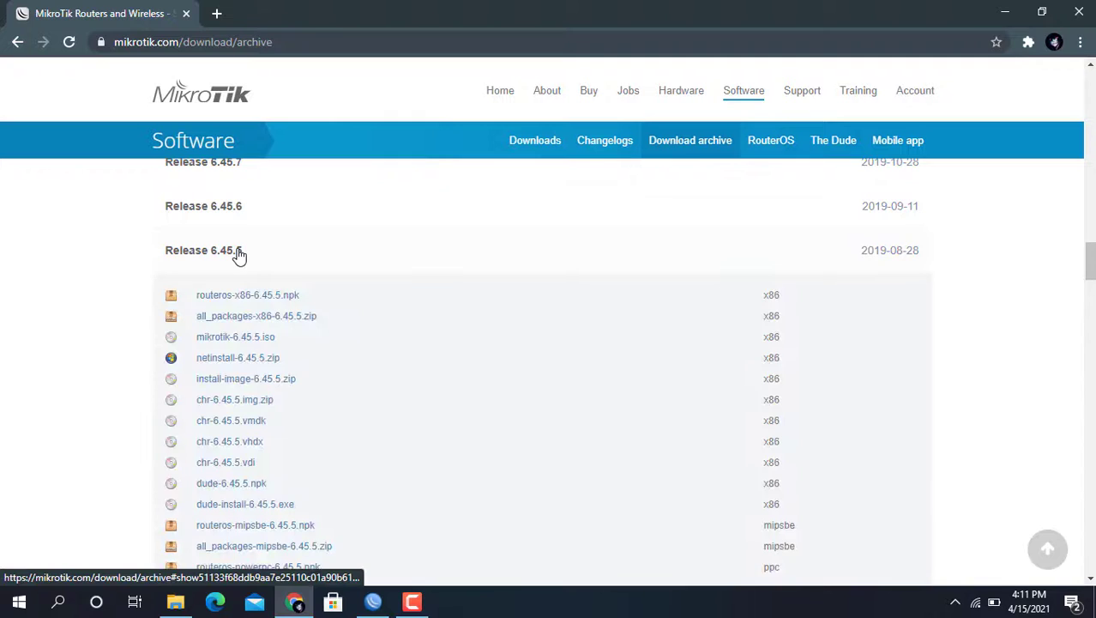
Download netinstall-6.45.5.zip from the Release 6.45.5 list and move it into the Netinstall folder in Downloads.
left_click(248, 361)
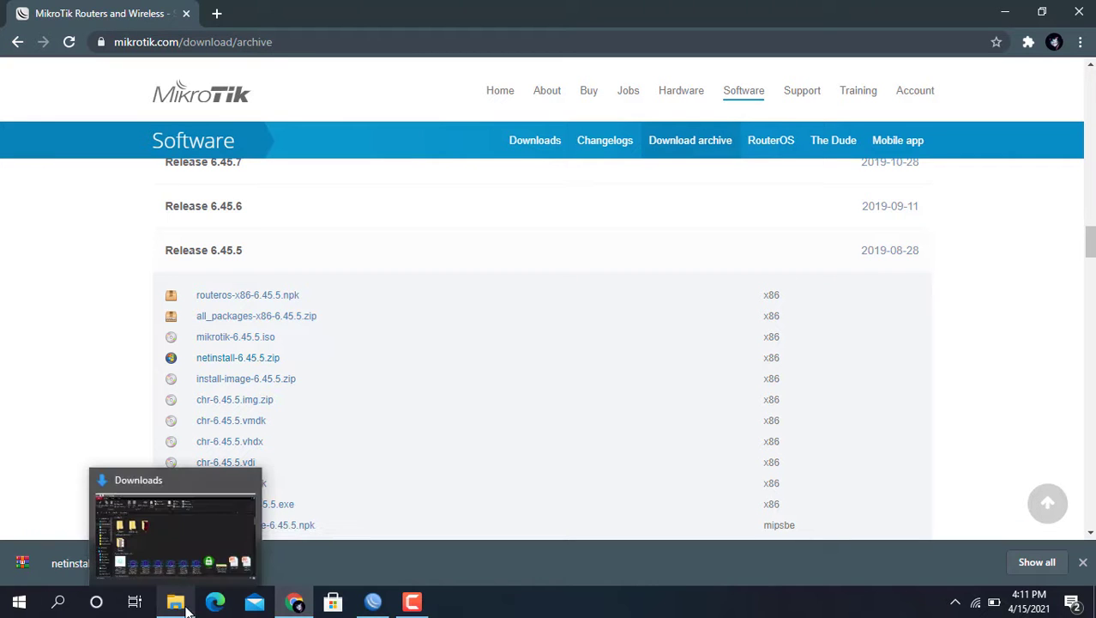
left_click(186, 605)
left_click(430, 214)
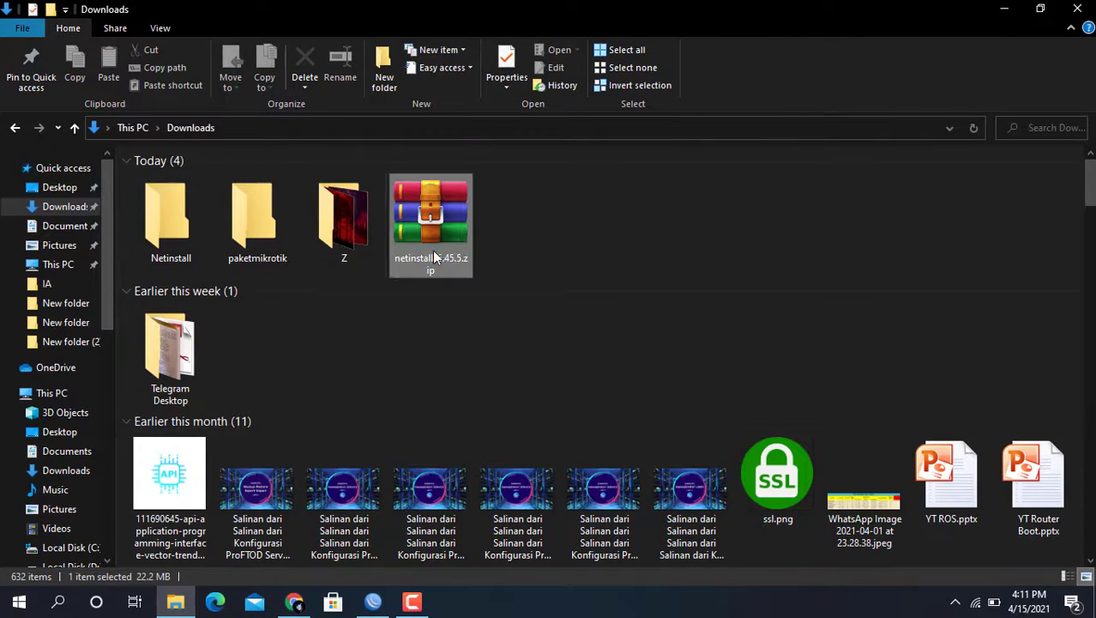
key("Delete")
double_click(171, 216)
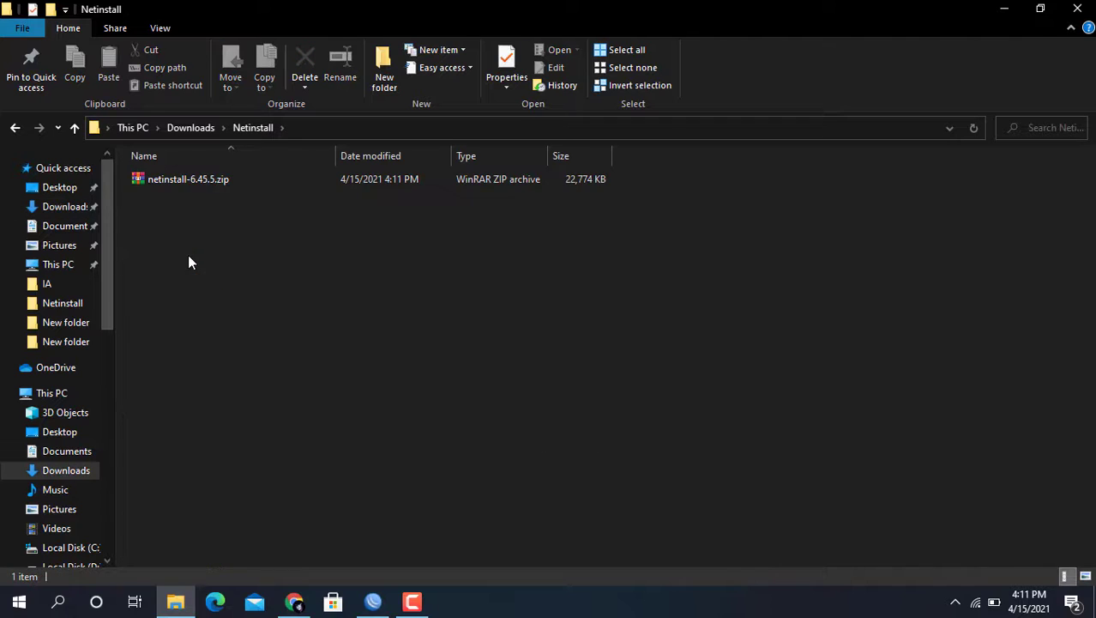
Extract netinstall-6.45.5.zip directly into the Netinstall folder.
left_click(199, 184)
right_click(199, 181)
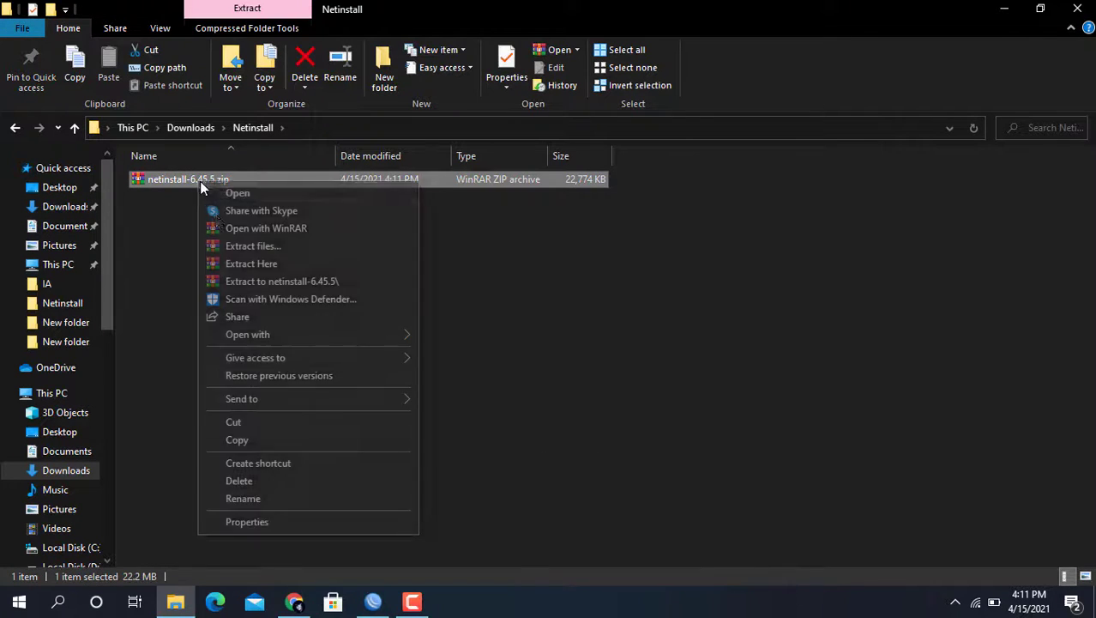
left_click(228, 268)
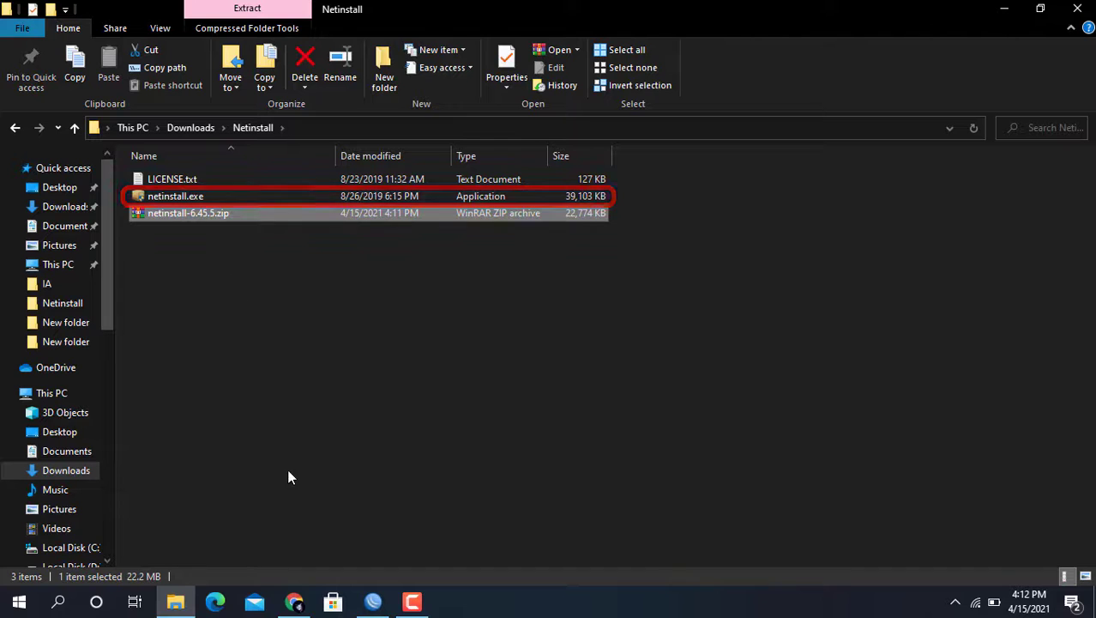
Return to the MikroTik download archive in Chrome and download routeros-smips-6.48.1.npk from stable Release 6.48.1.
left_click(295, 604)
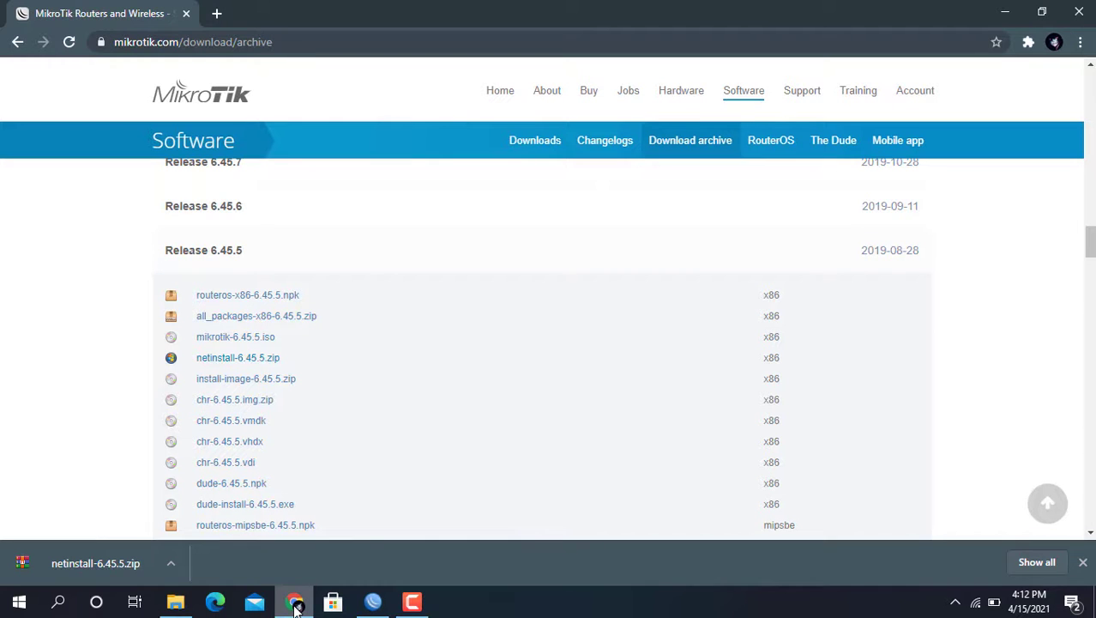
left_click_drag(1091, 249, 1091, 198)
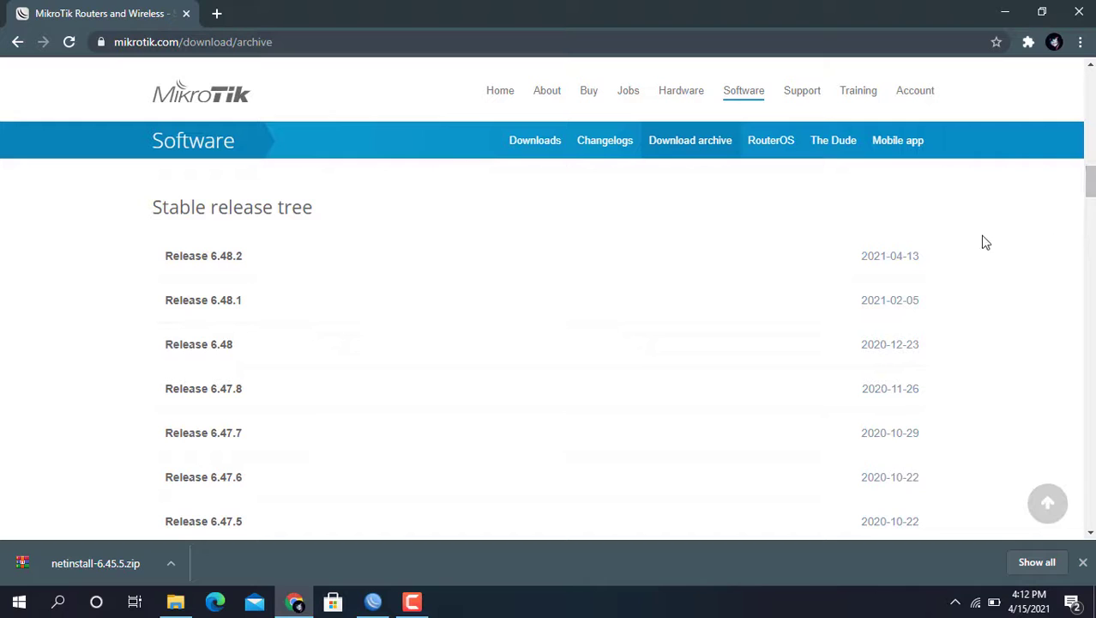
left_click(235, 307)
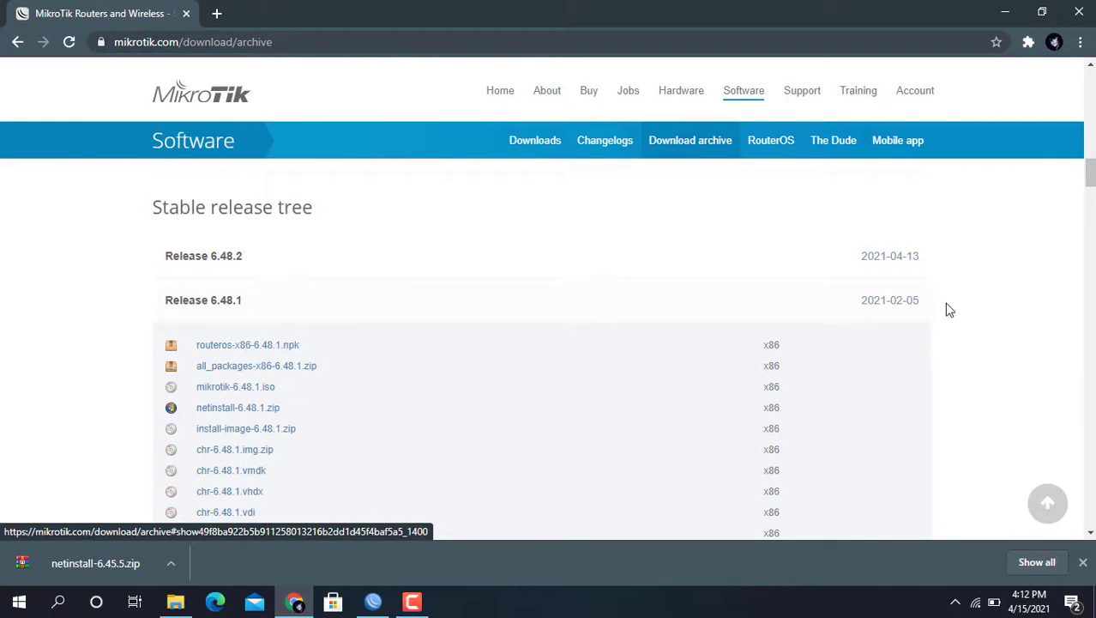
left_click_drag(1089, 186, 1089, 199)
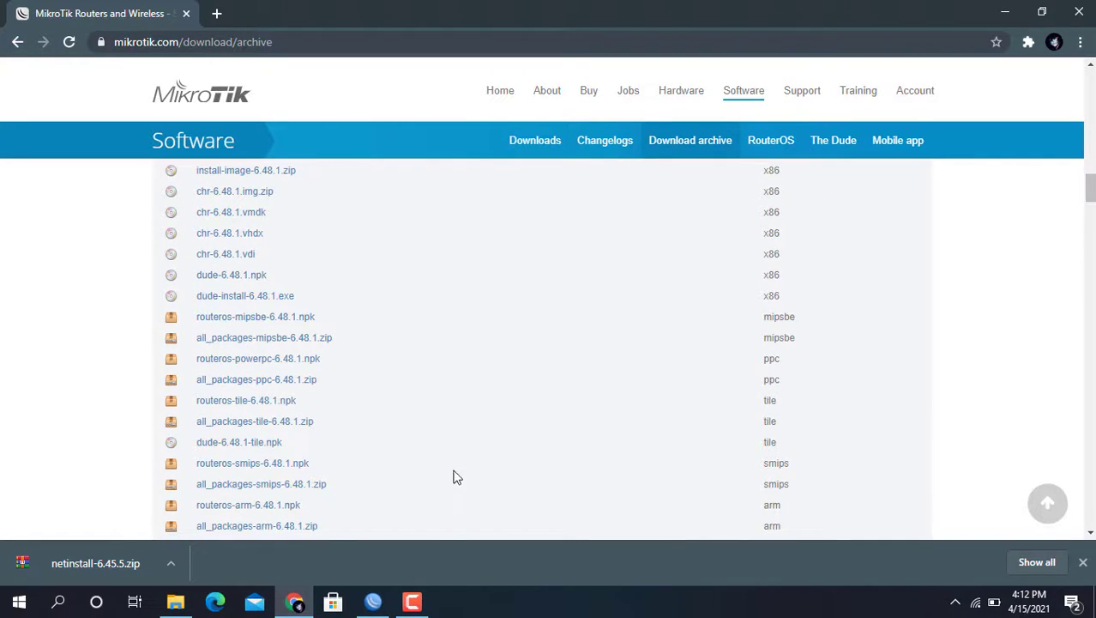
left_click(294, 464)
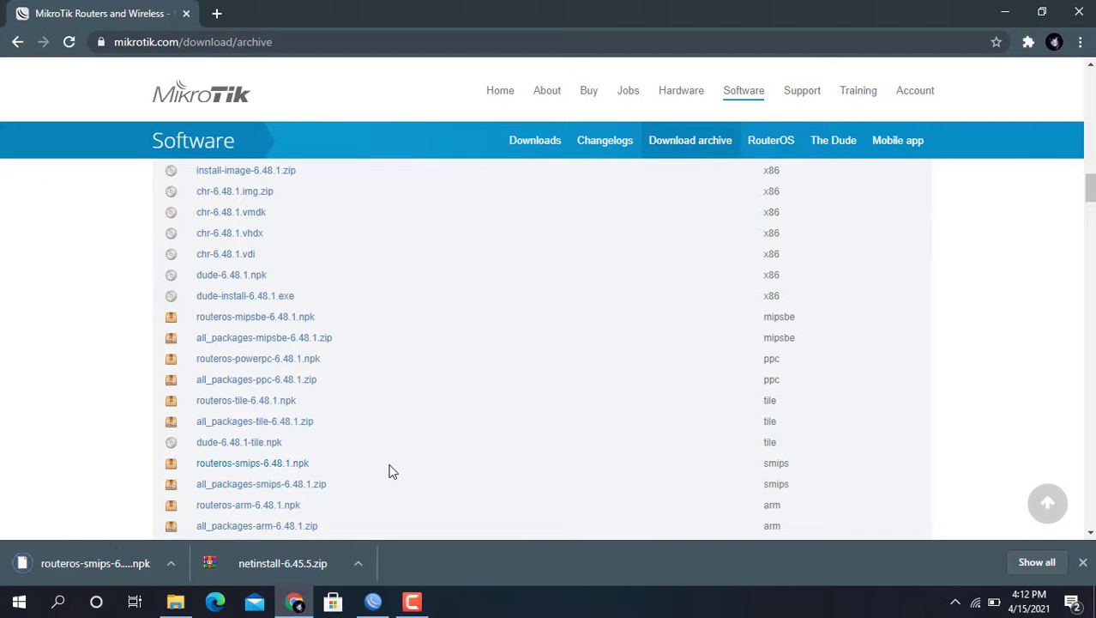
In File Explorer, move routeros-smips-6.48.1.npk from Downloads into the paketmikrotik folder and open that folder.
left_click(187, 605)
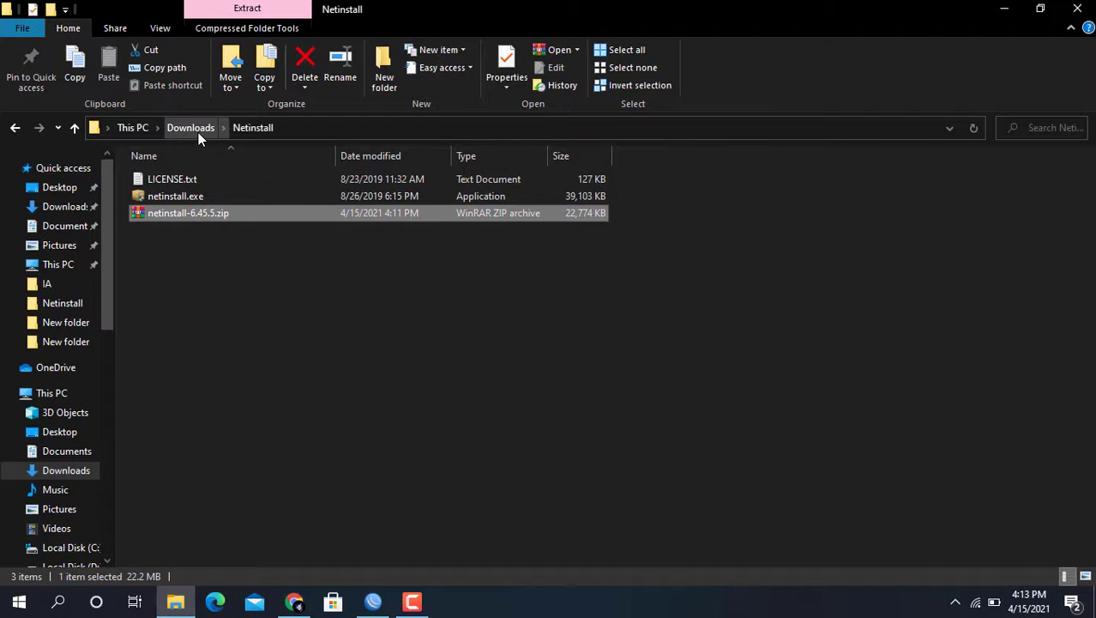
left_click(191, 128)
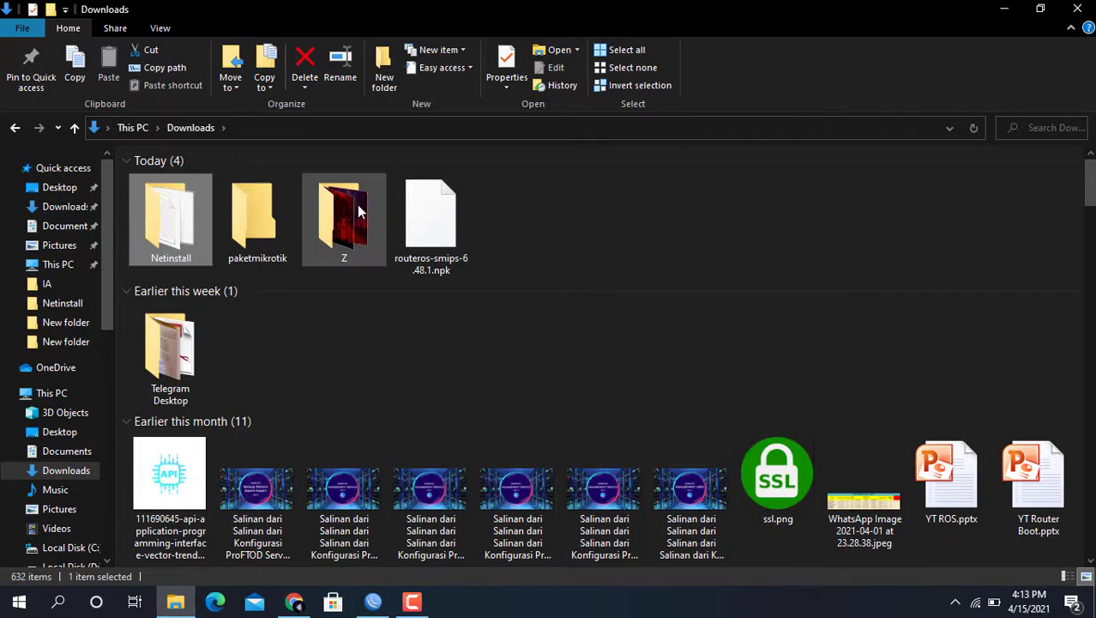
left_click_drag(430, 215, 266, 232)
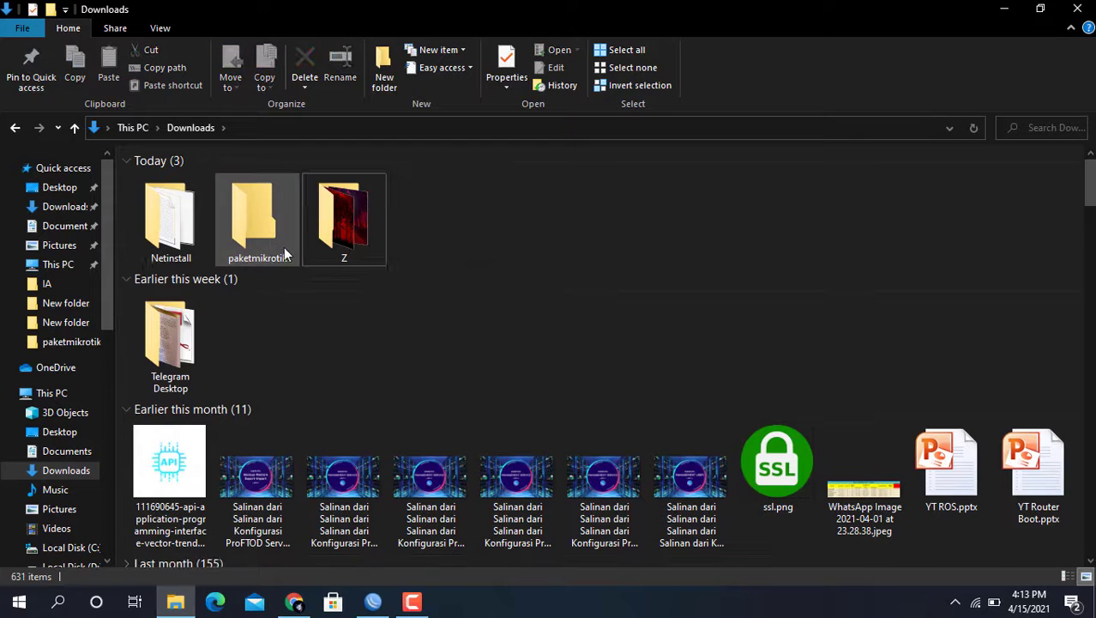
double_click(275, 246)
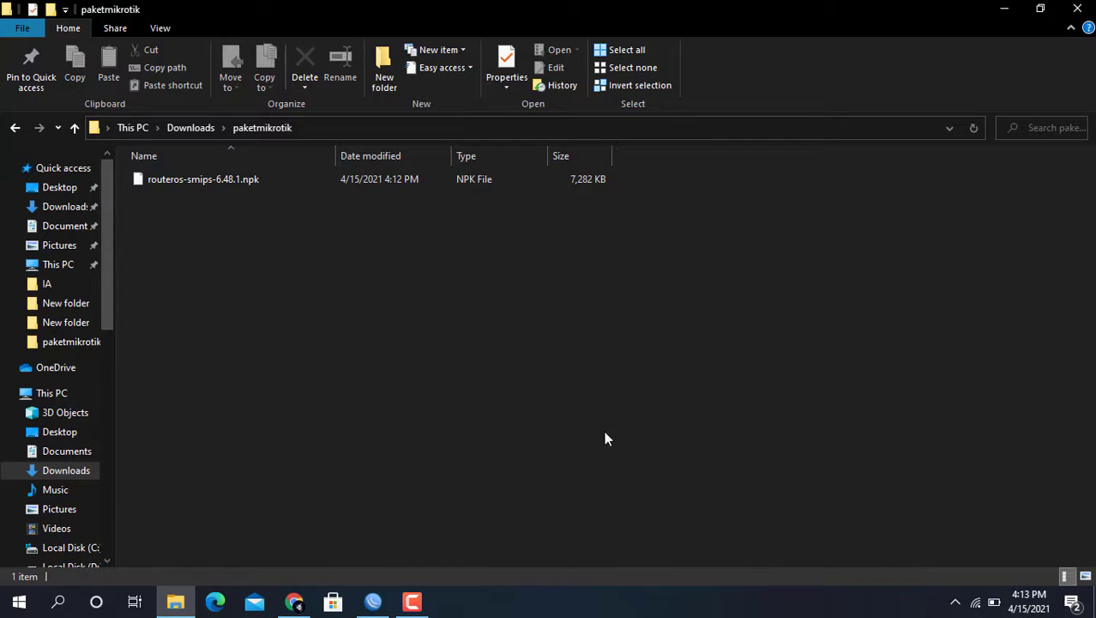
Open the Windows network adapter list and disable the Wi-Fi adapter.
right_click(975, 603)
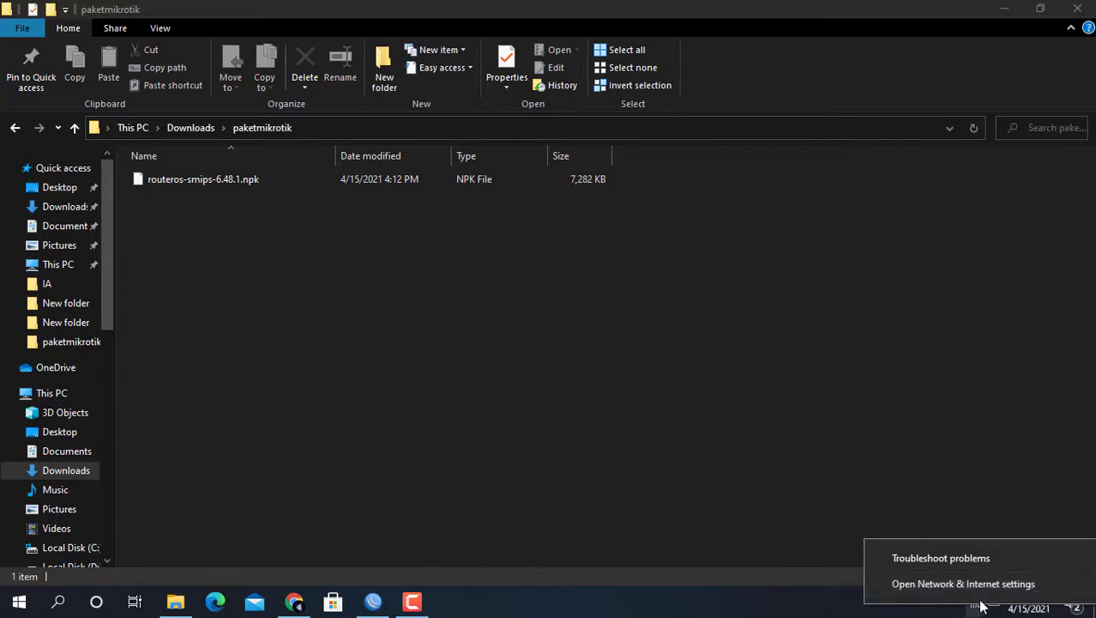
left_click(981, 585)
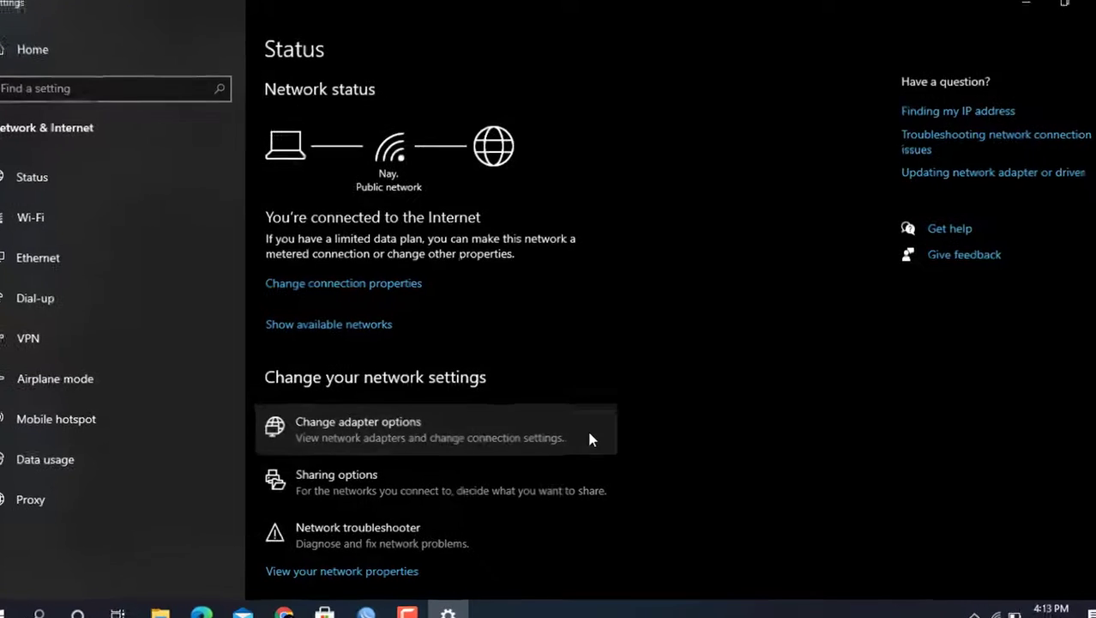
left_click(588, 437)
right_click(697, 216)
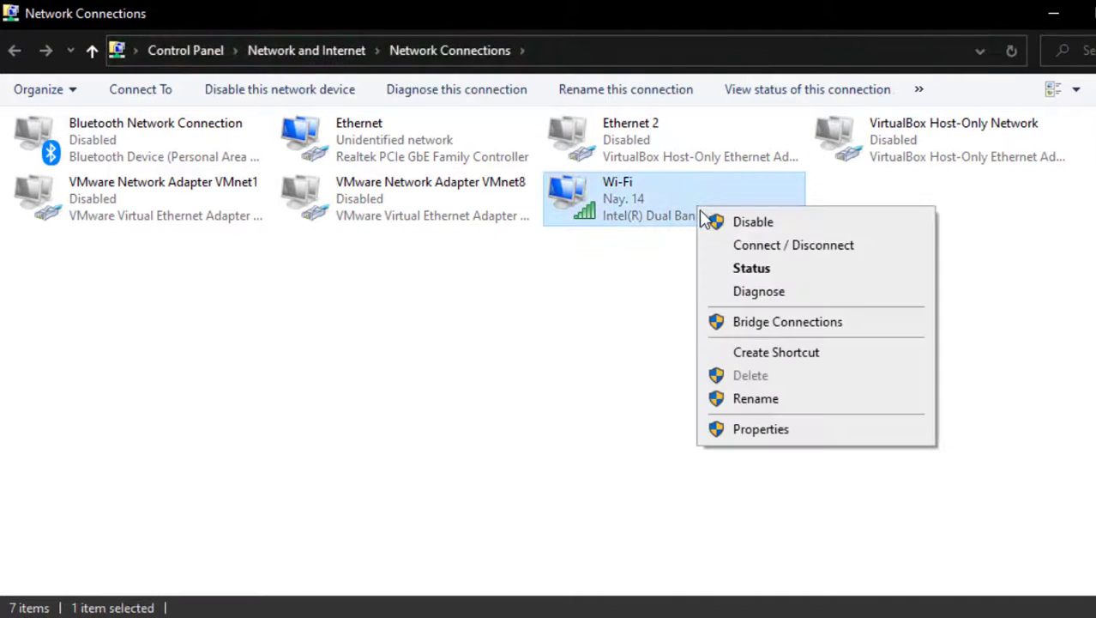
left_click(642, 308)
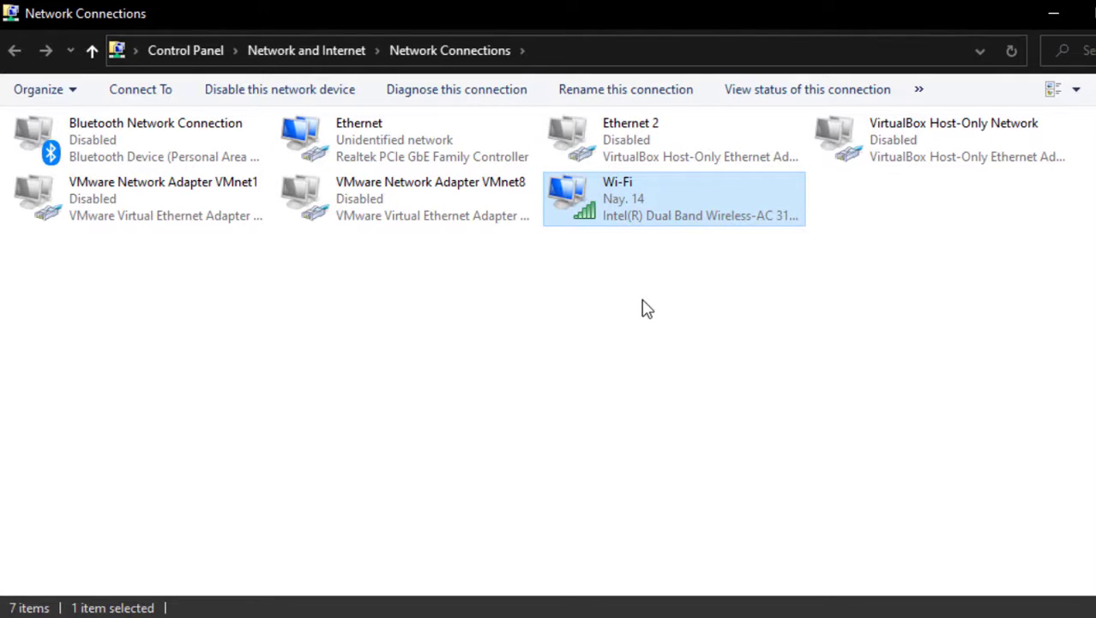
Open the Ethernet adapter's Internet Protocol Version 4 properties and choose to use a manually specified IP address.
double_click(487, 165)
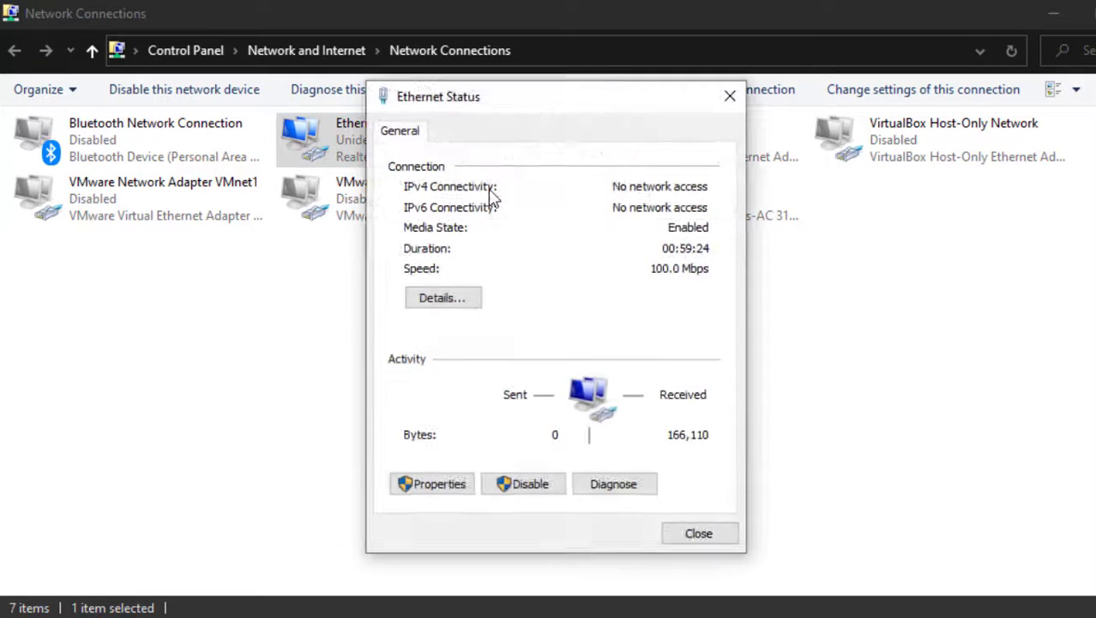
left_click(436, 484)
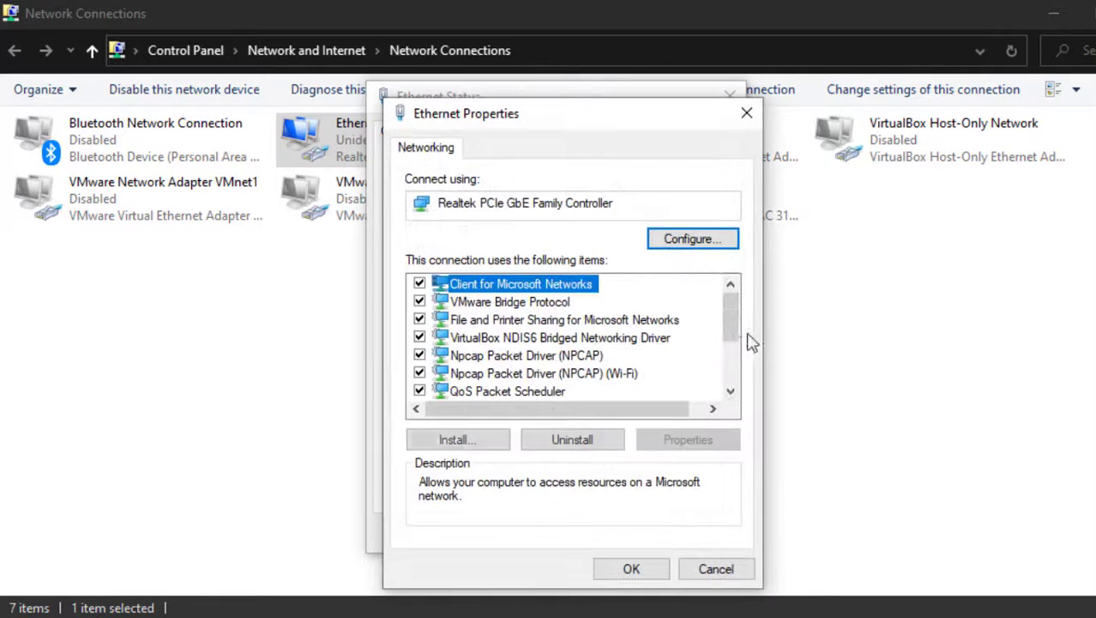
left_click_drag(733, 329, 733, 363)
double_click(621, 325)
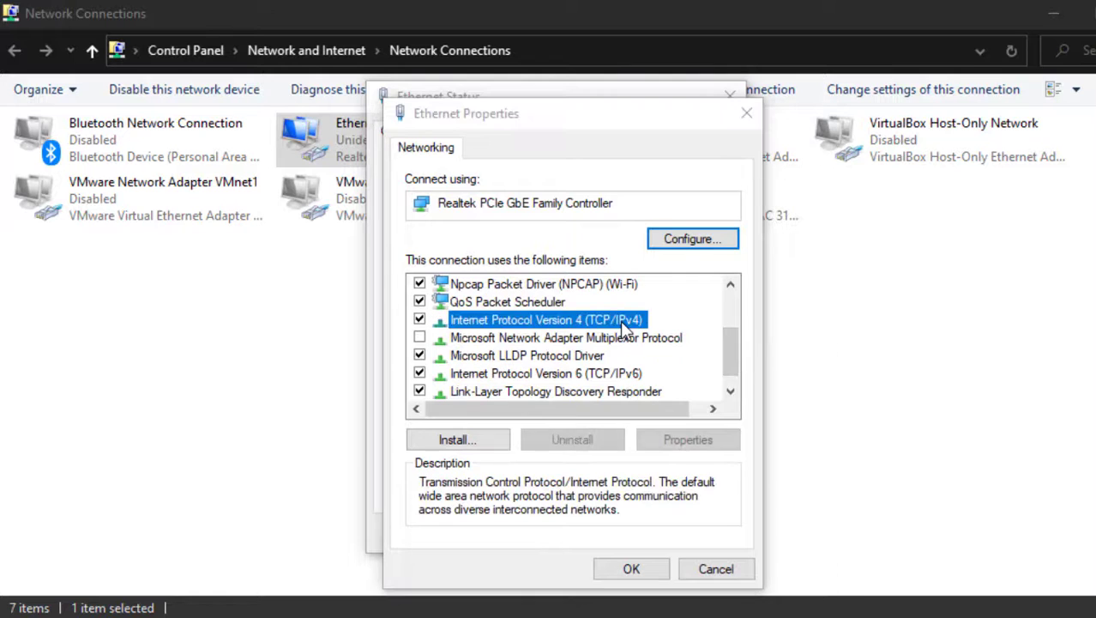
left_click(605, 341)
Set the Ethernet IP address to 192.168.88.10, subnet mask 255.255.255.0 and default gateway 192.168.88.1, then apply and dismiss the network windows.
left_click(640, 366)
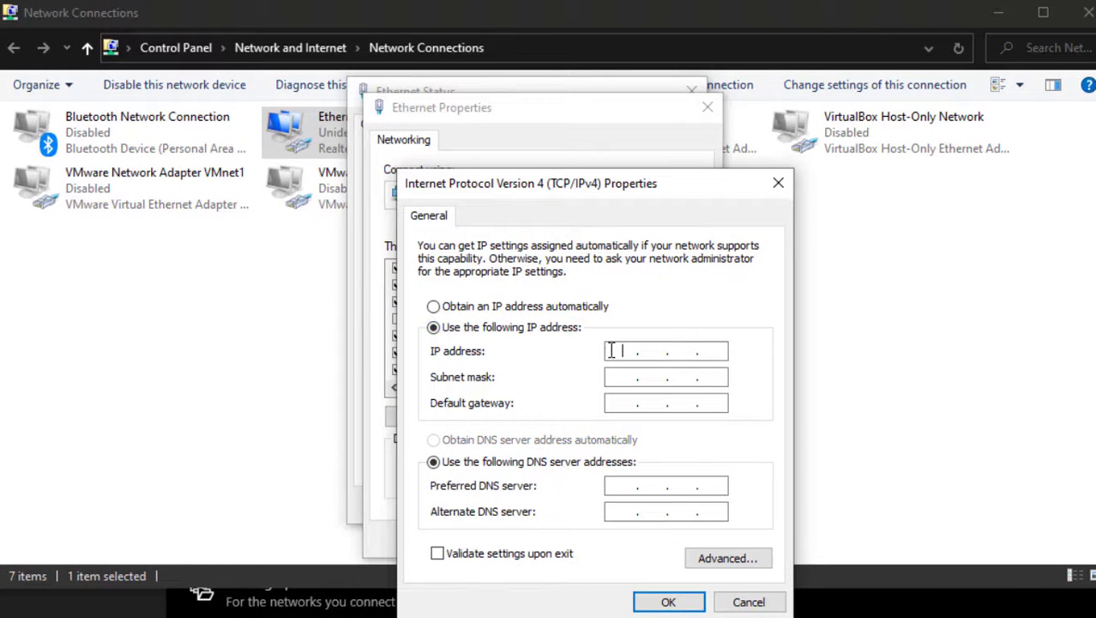
type("192 . 168 . 88 . 10")
left_click(612, 377)
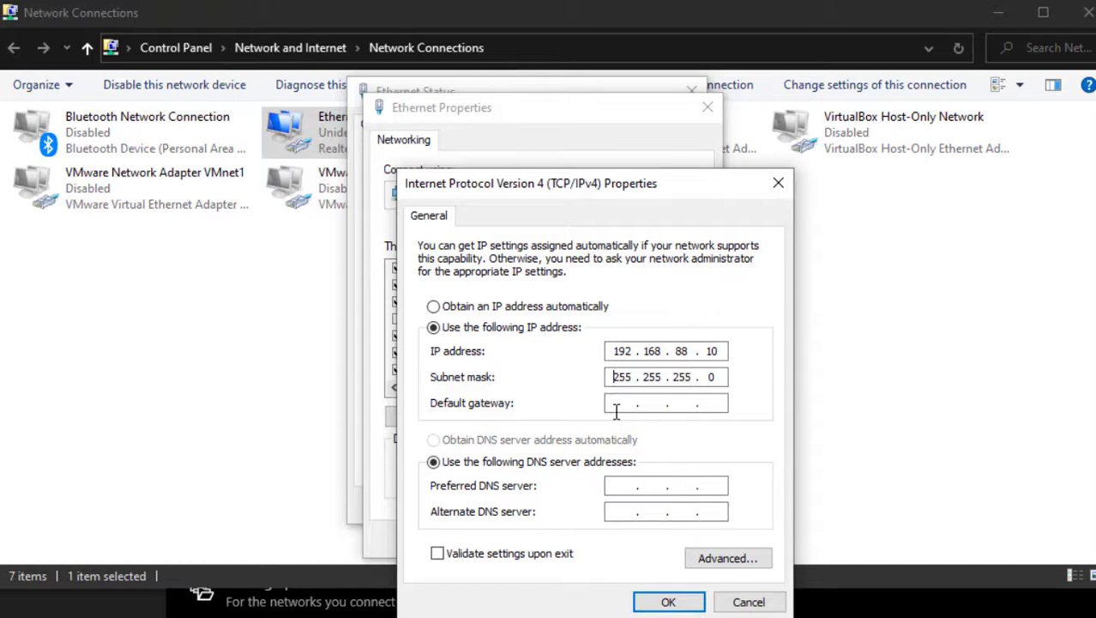
left_click(618, 405)
type("192 . 168 . 88 . 1")
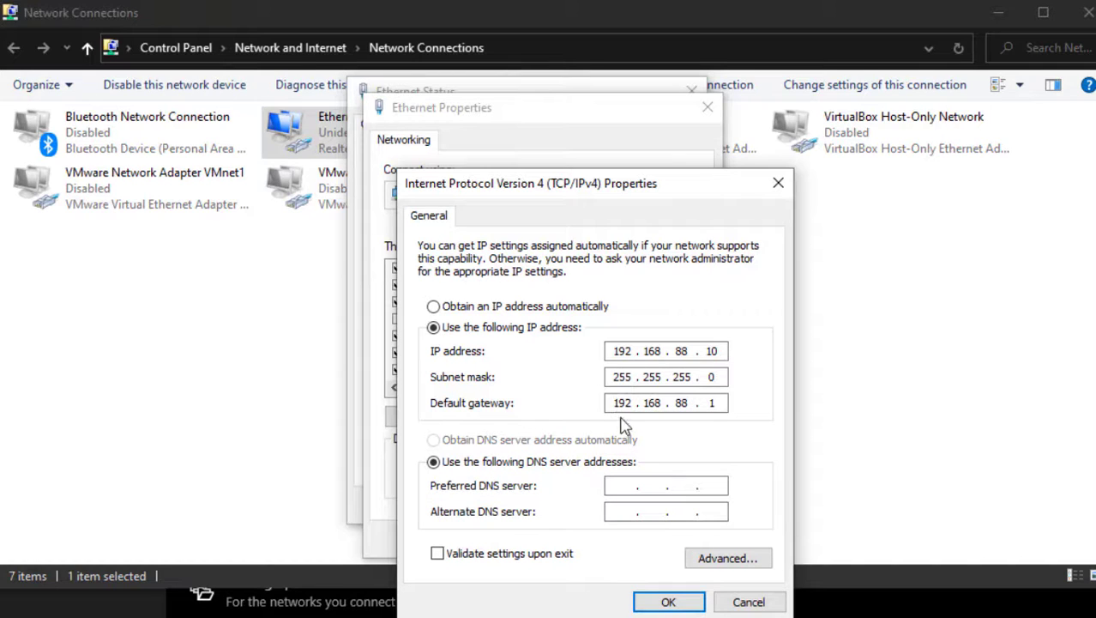
left_click(666, 602)
left_click(618, 544)
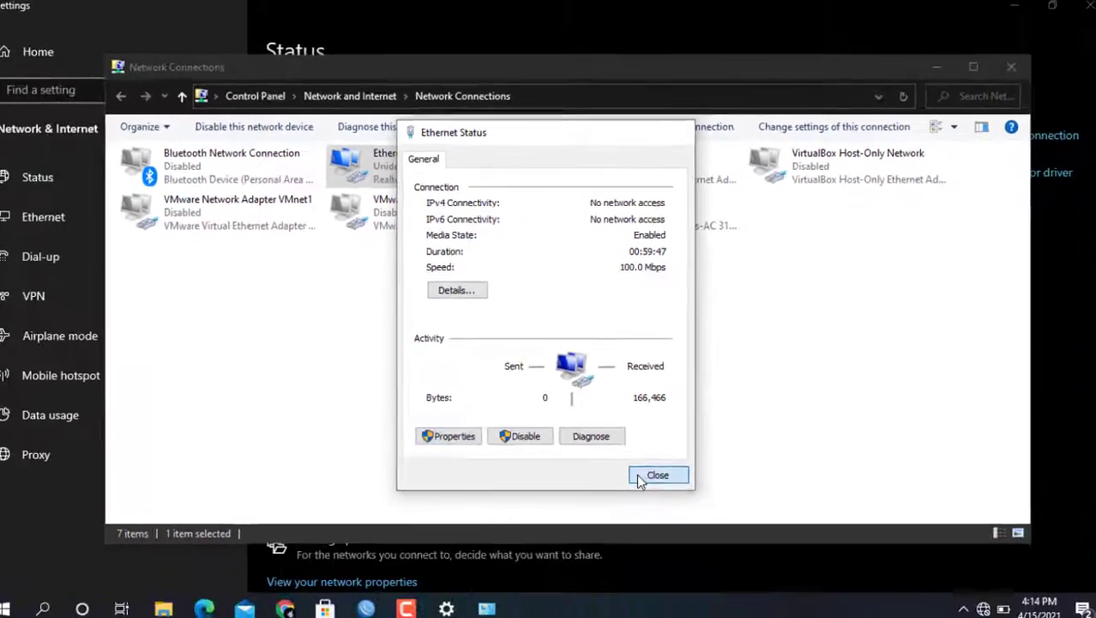
left_click(659, 506)
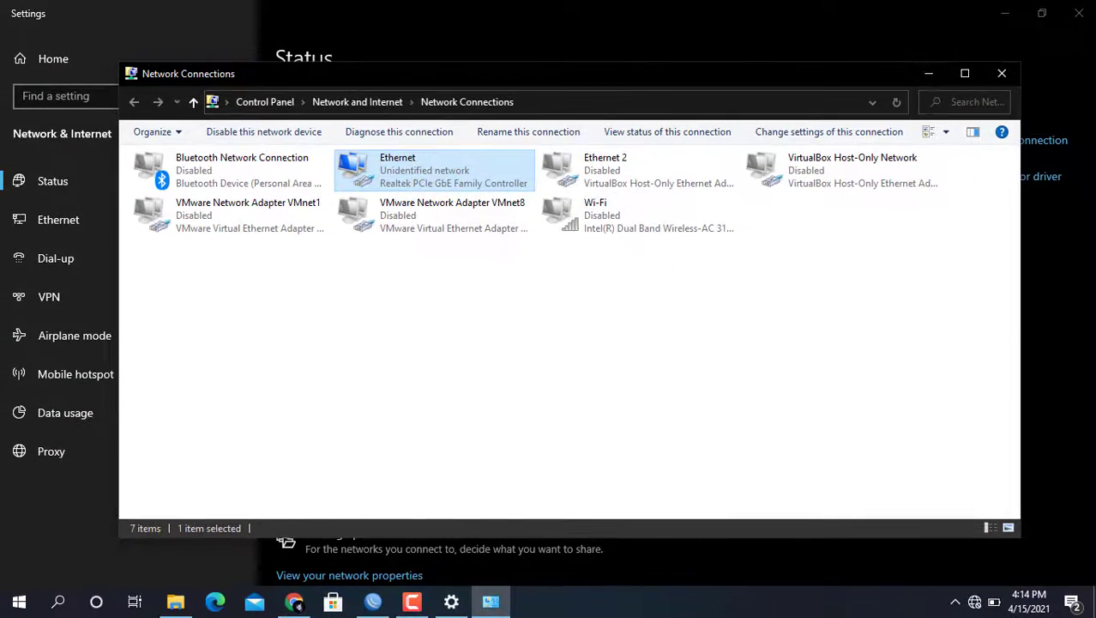
left_click(929, 73)
Launch netinstall.exe from the Netinstall folder in Downloads and get File Explorer out of the way.
left_click(175, 602)
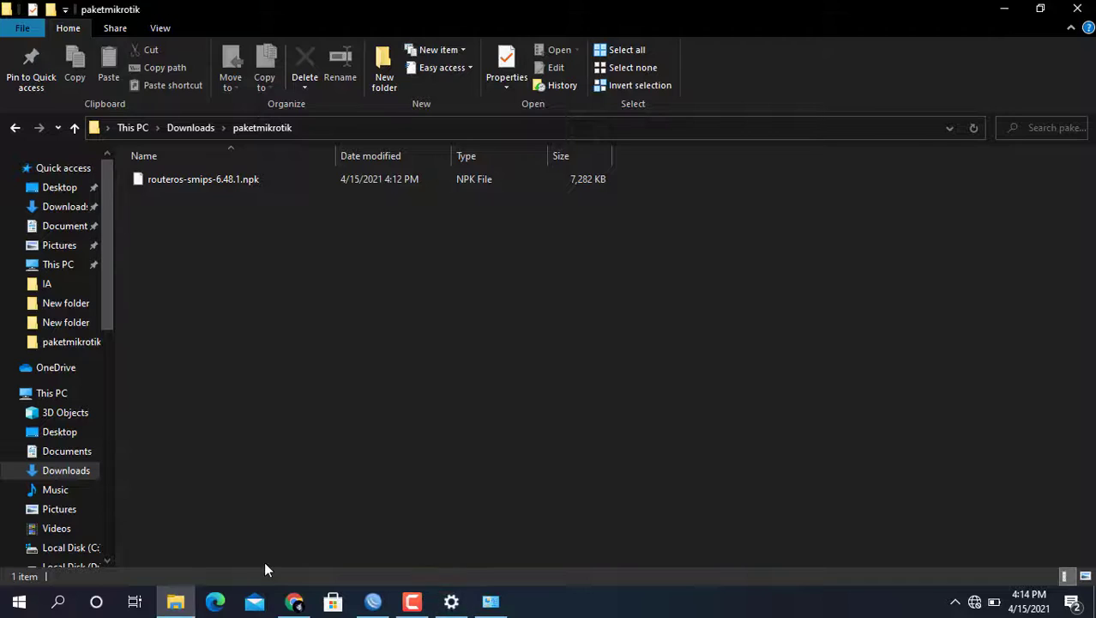
left_click(191, 130)
left_click(167, 241)
double_click(166, 235)
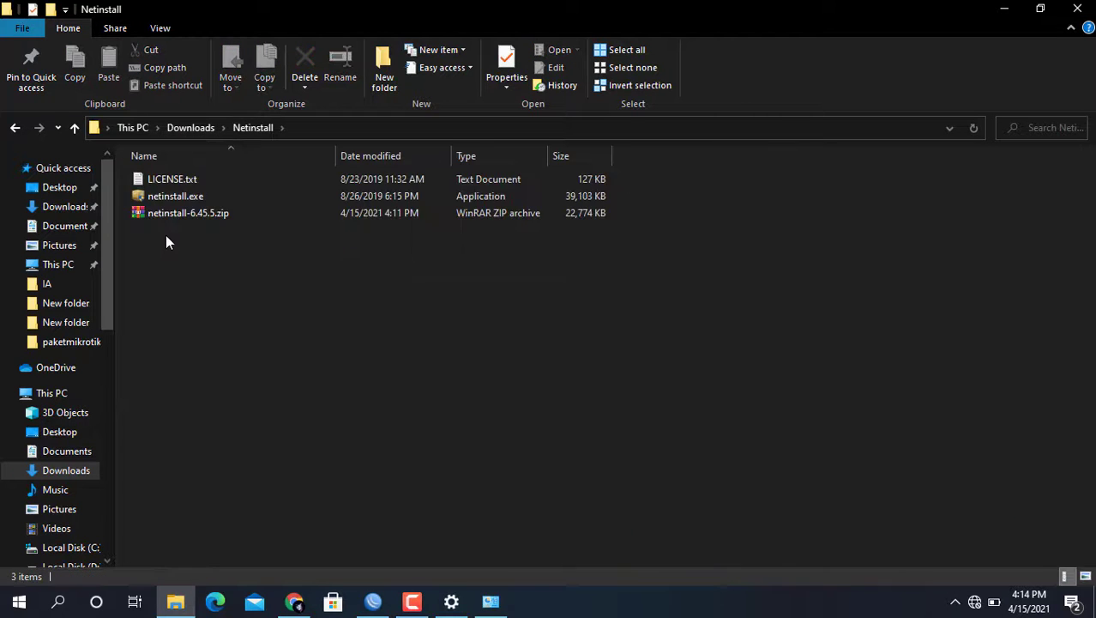
left_click(193, 199)
double_click(193, 199)
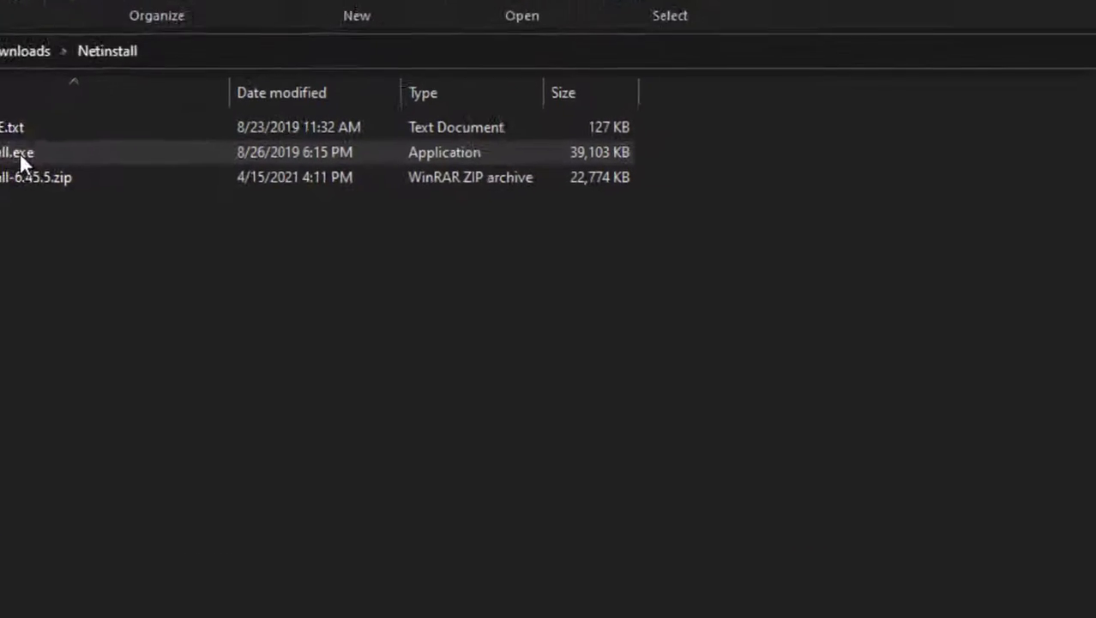
left_click(1005, 8)
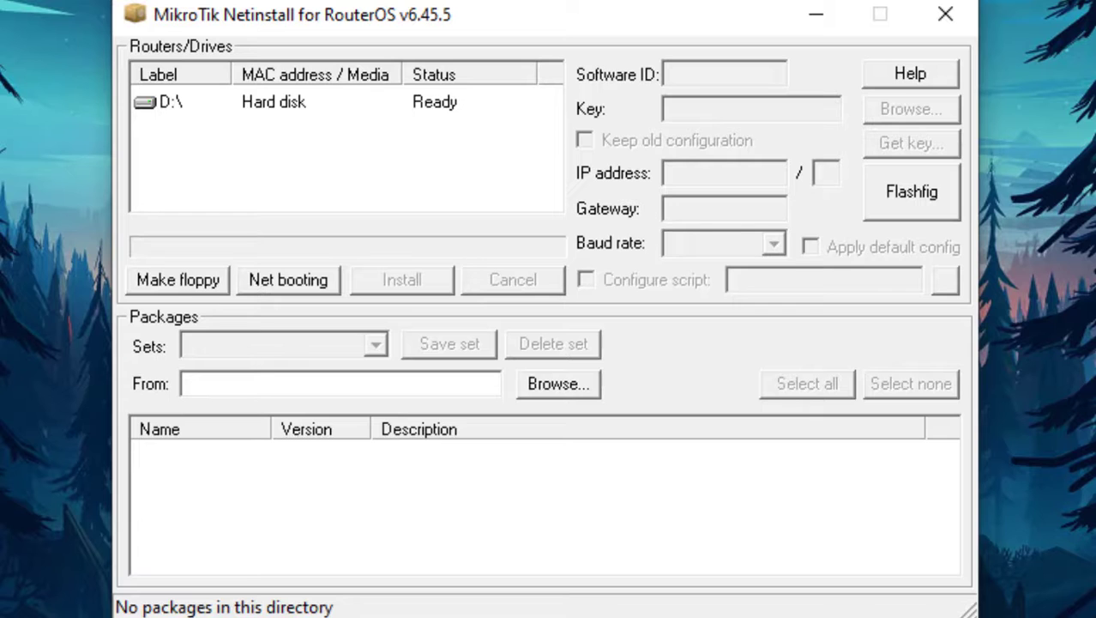
Set the Netinstall package directory to the paketmikrotik folder in Downloads.
left_click(592, 382)
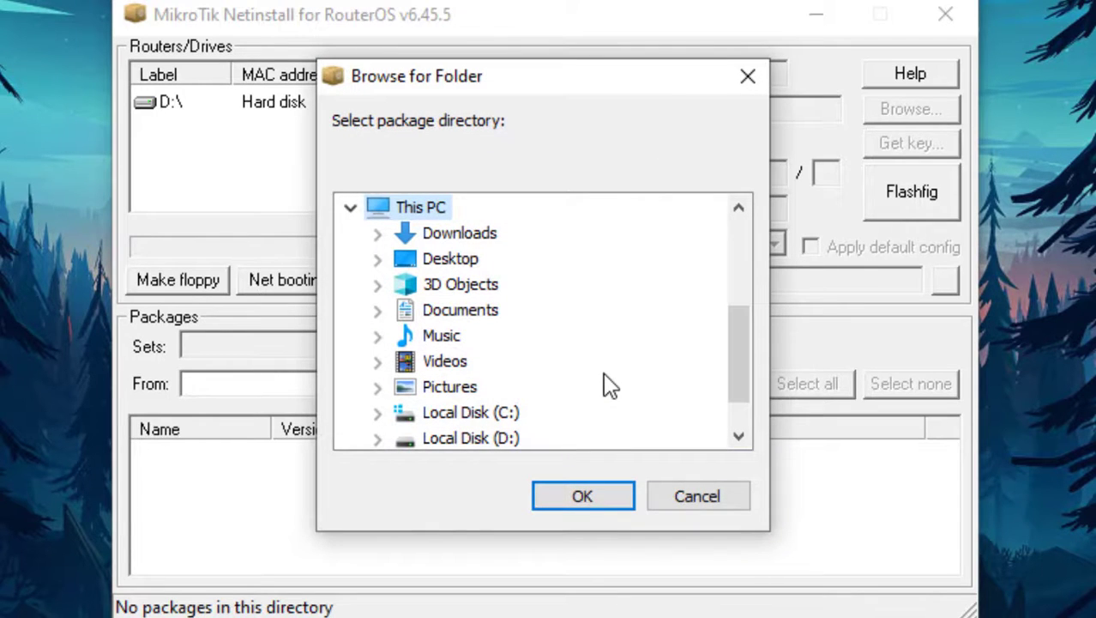
left_click_drag(735, 358, 735, 366)
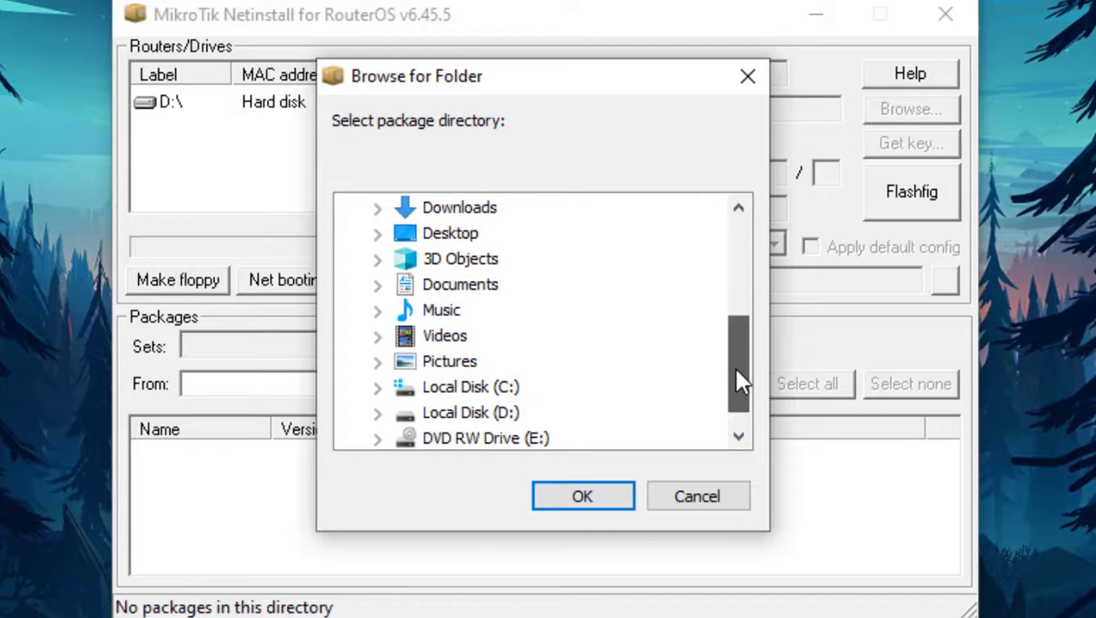
left_click(494, 217)
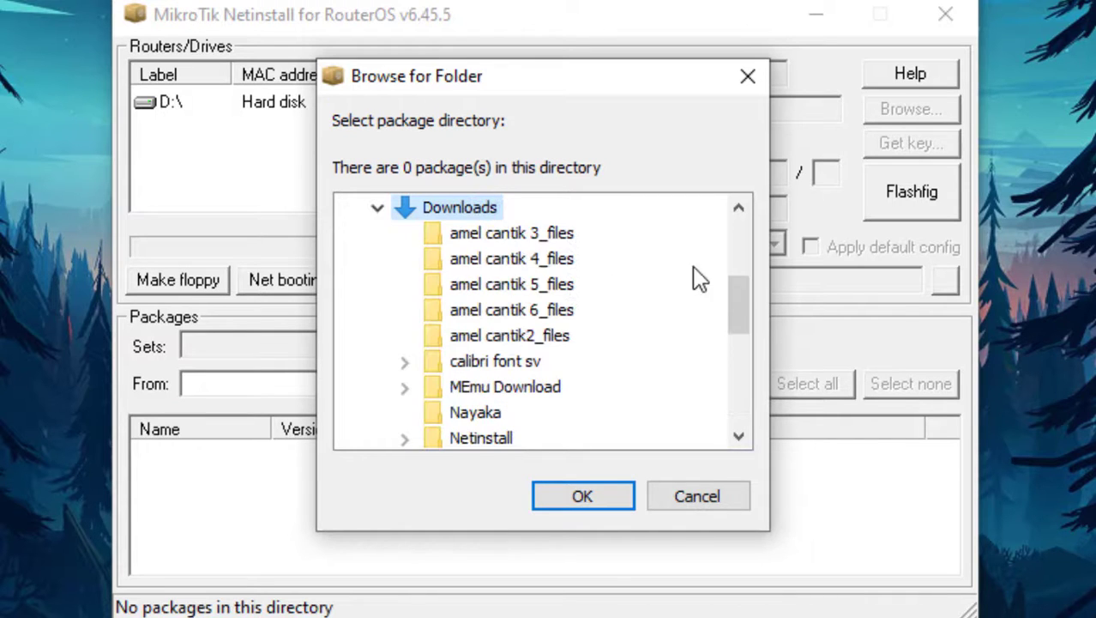
left_click_drag(745, 305, 738, 325)
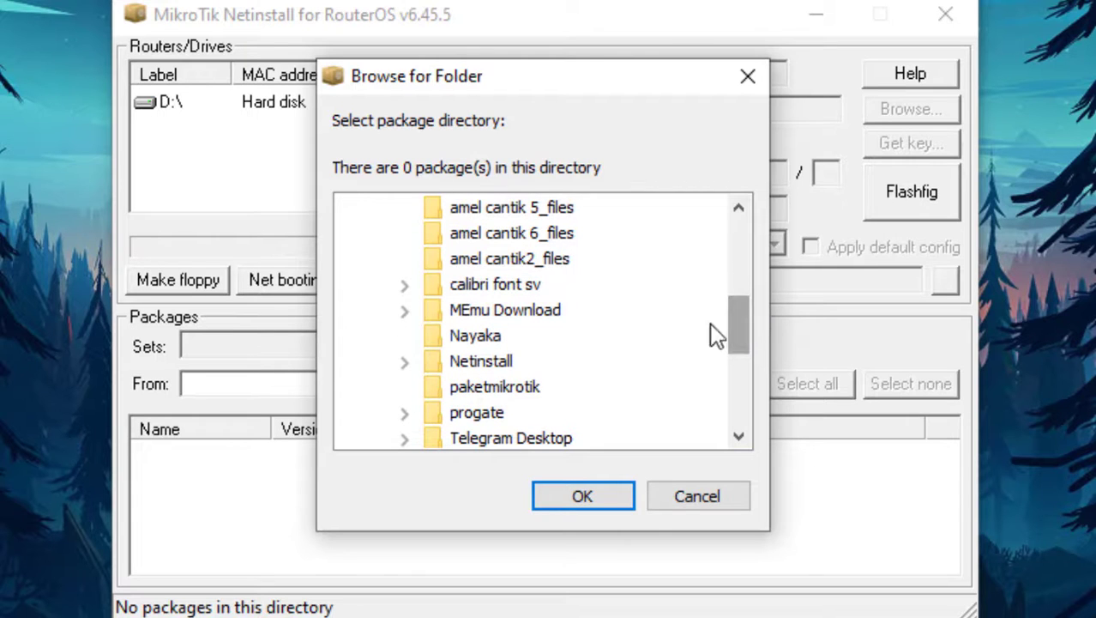
left_click(495, 387)
left_click(562, 507)
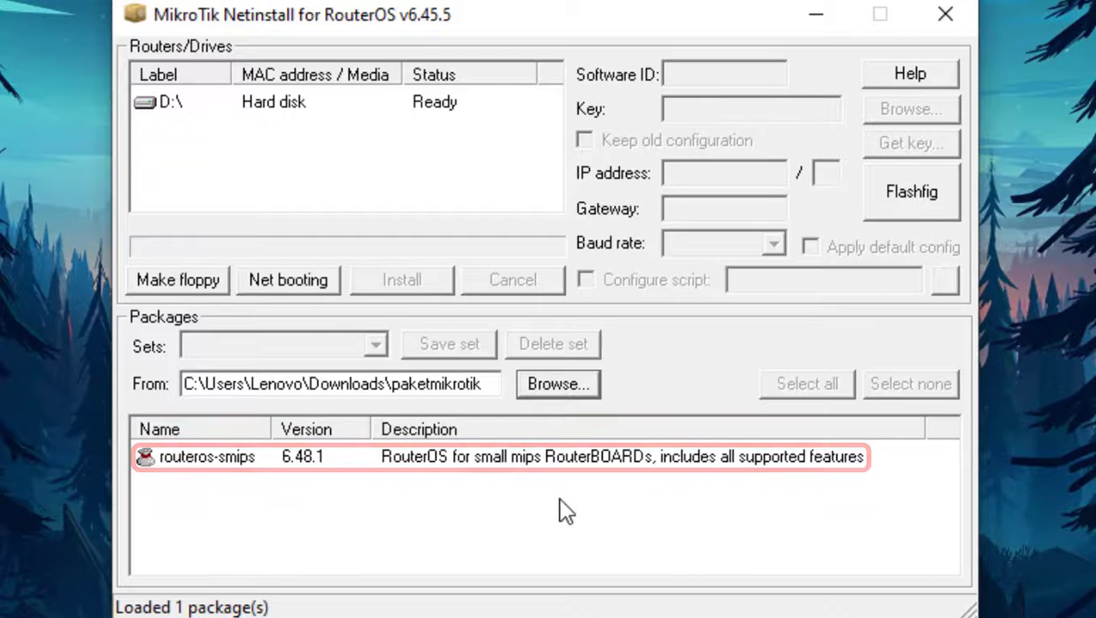
Enable the network boot server in Netinstall with client IP address 192.168.88.1 and accept the network booting settings.
left_click(312, 276)
left_click(343, 170)
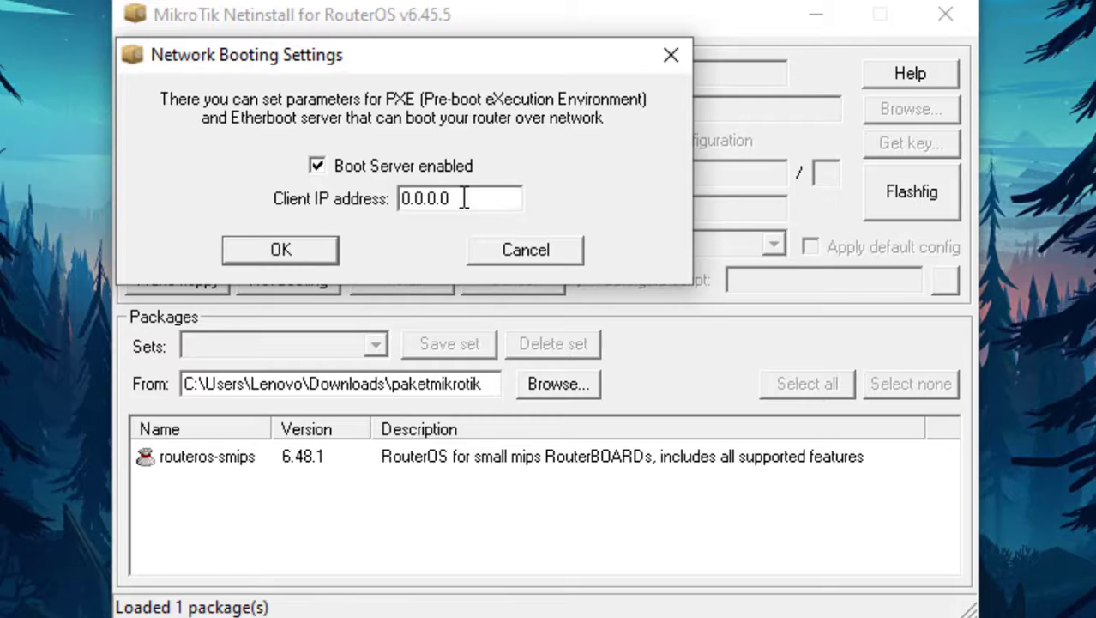
key("BackSpace")
key("BackSpace")
key("BackSpace")
key("BackSpace")
key("BackSpace")
key("BackSpace")
key("BackSpace")
type("192.168.88.1")
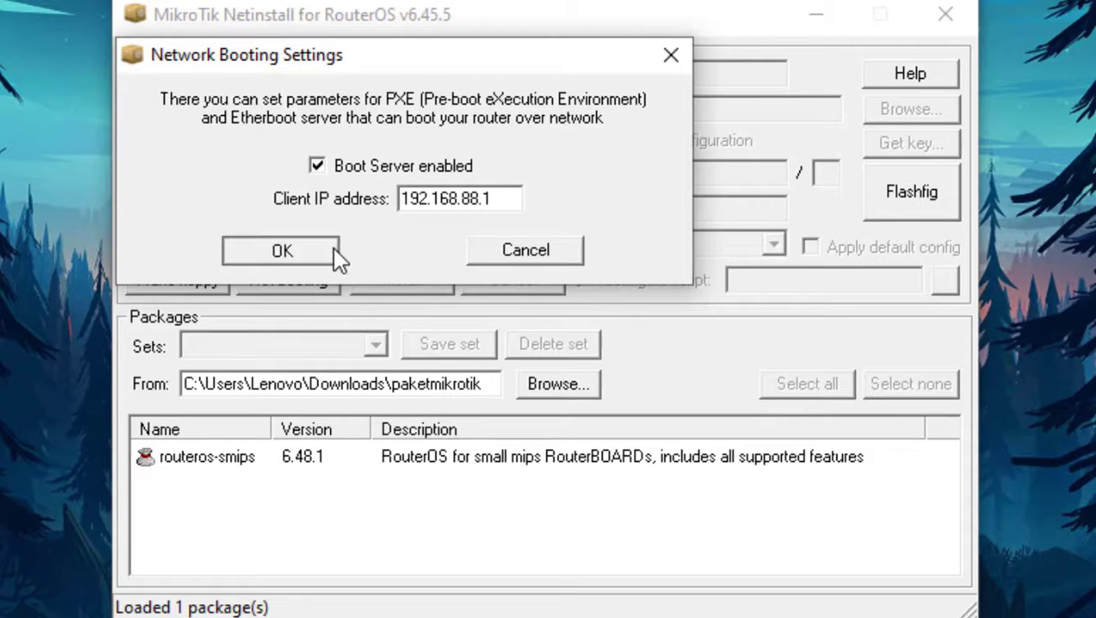
left_click(333, 249)
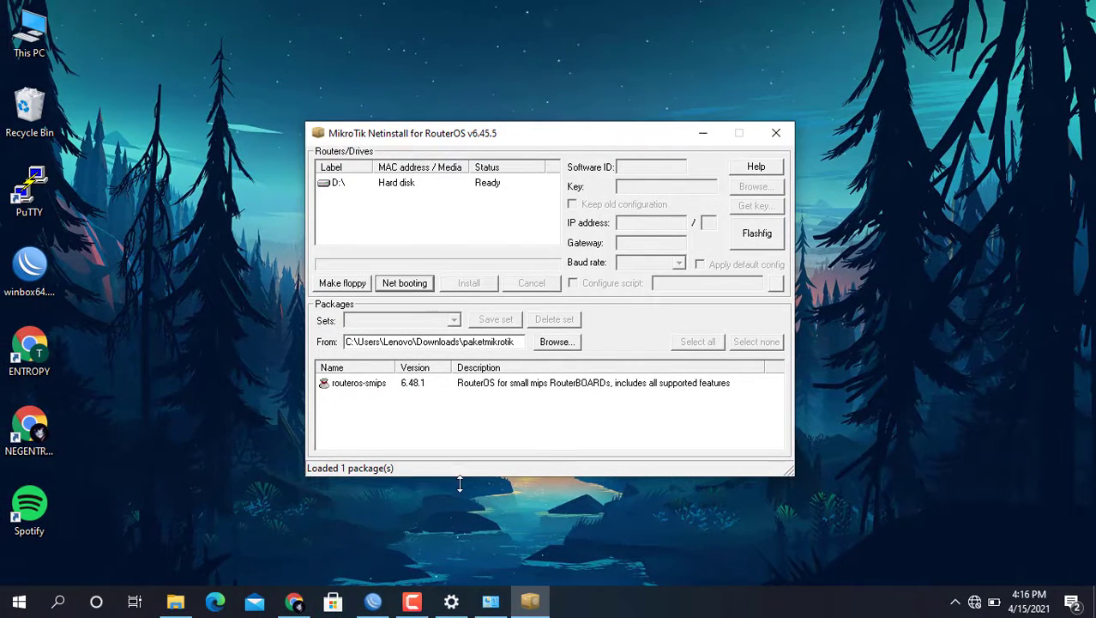
Install the routeros-smips 6.48.1 package on the detected RB941 router, then end the finished Netinstall session.
left_click_drag(604, 144, 435, 126)
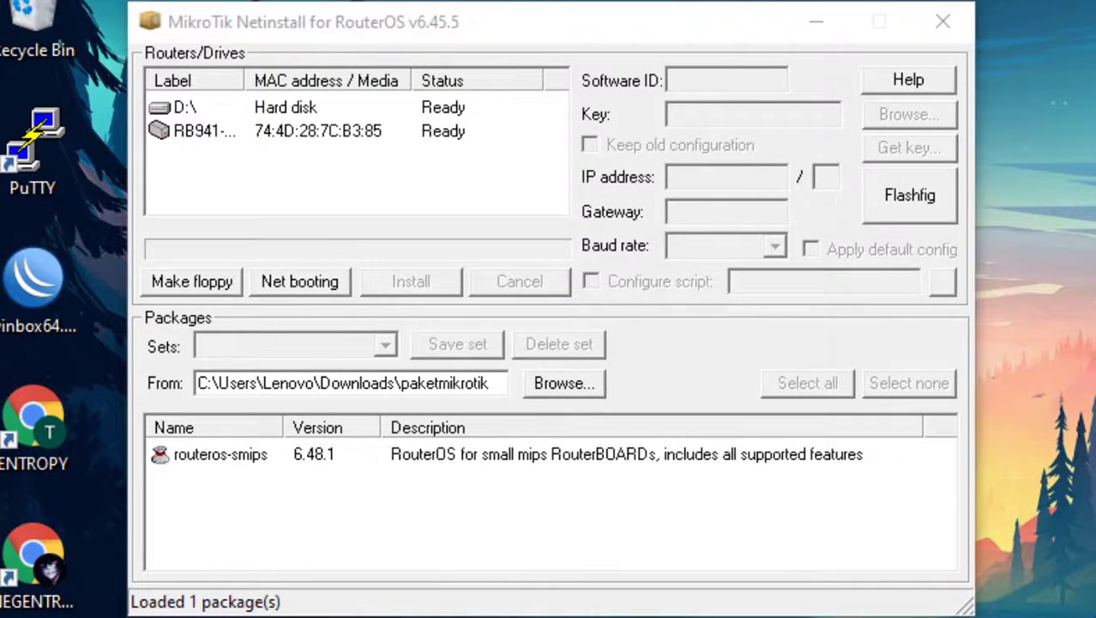
left_click(324, 145)
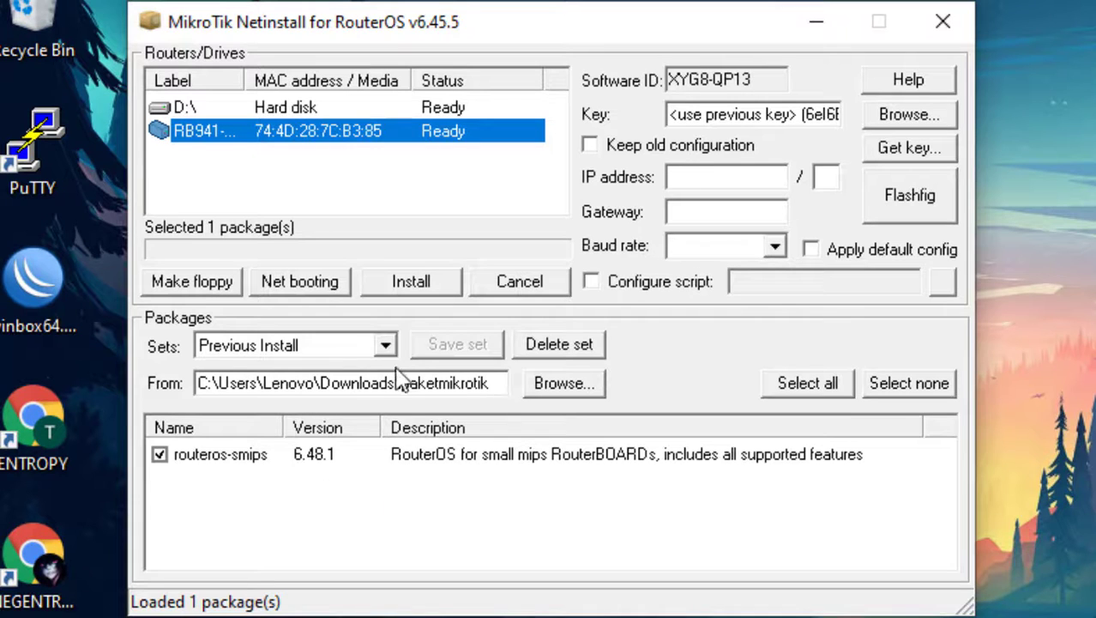
left_click(409, 291)
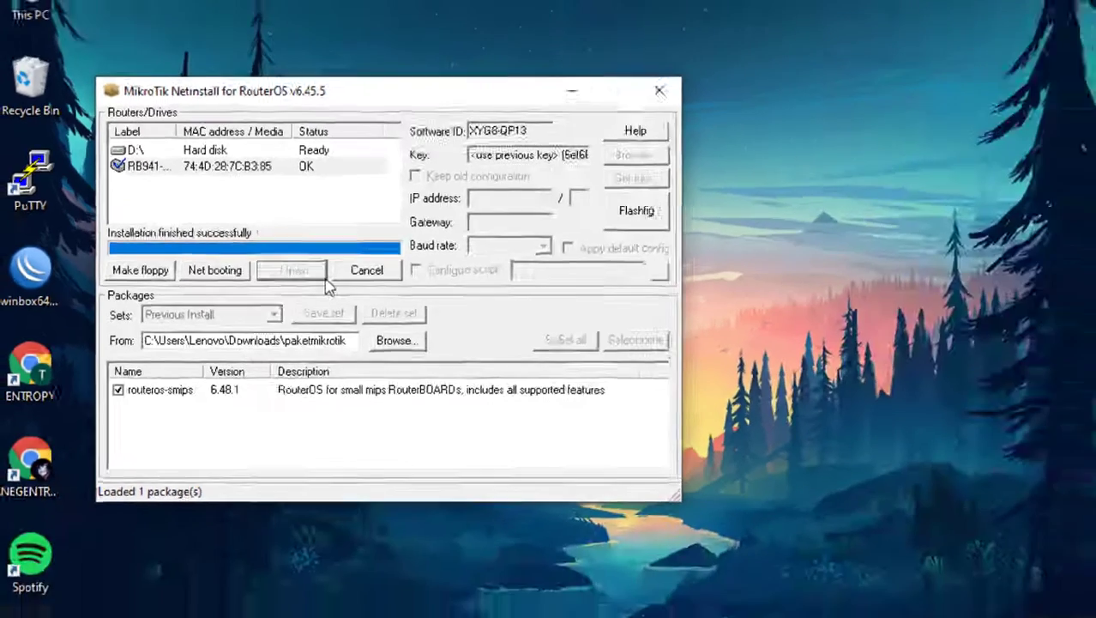
left_click(518, 283)
Open WinBox, refresh the neighbor list, and connect to the RB941-2nD router by its MAC address as admin with a blank password.
double_click(40, 273)
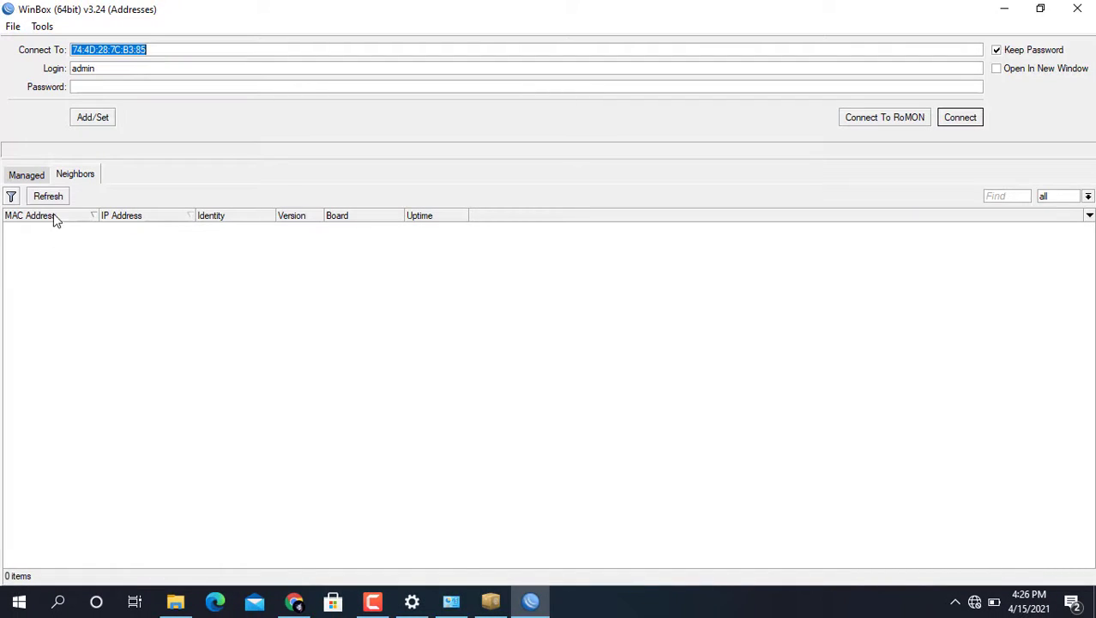
left_click(49, 197)
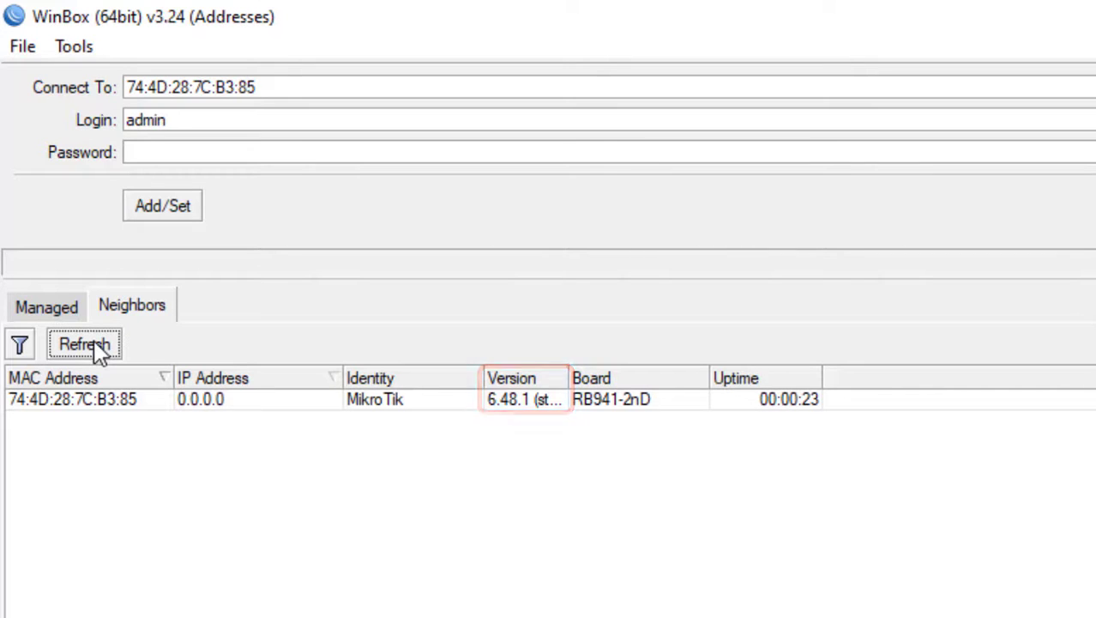
left_click(88, 403)
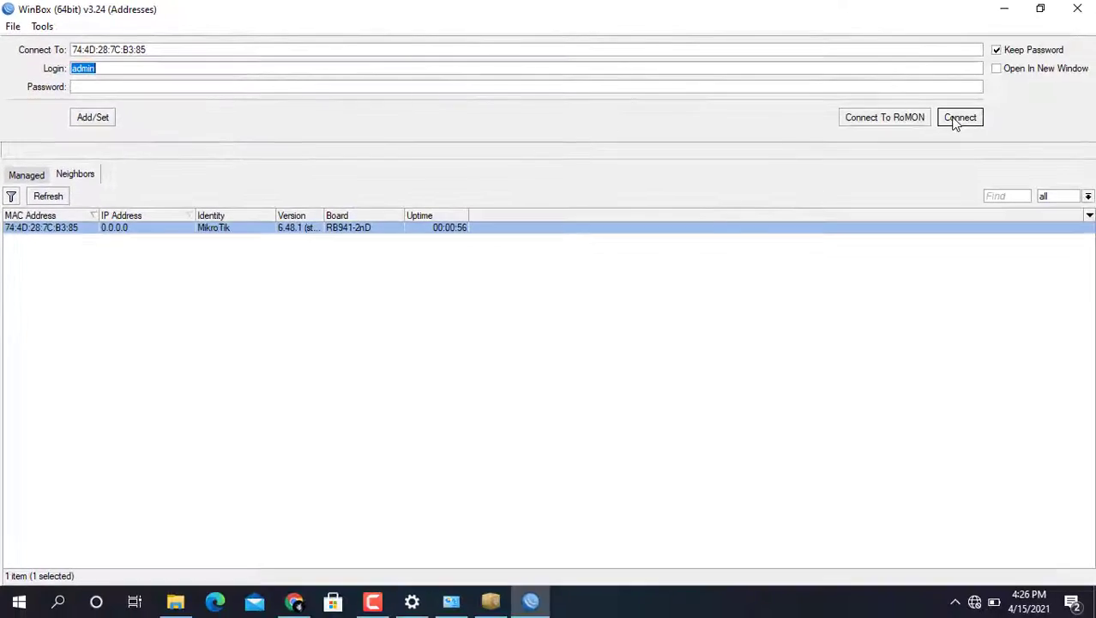
left_click(960, 118)
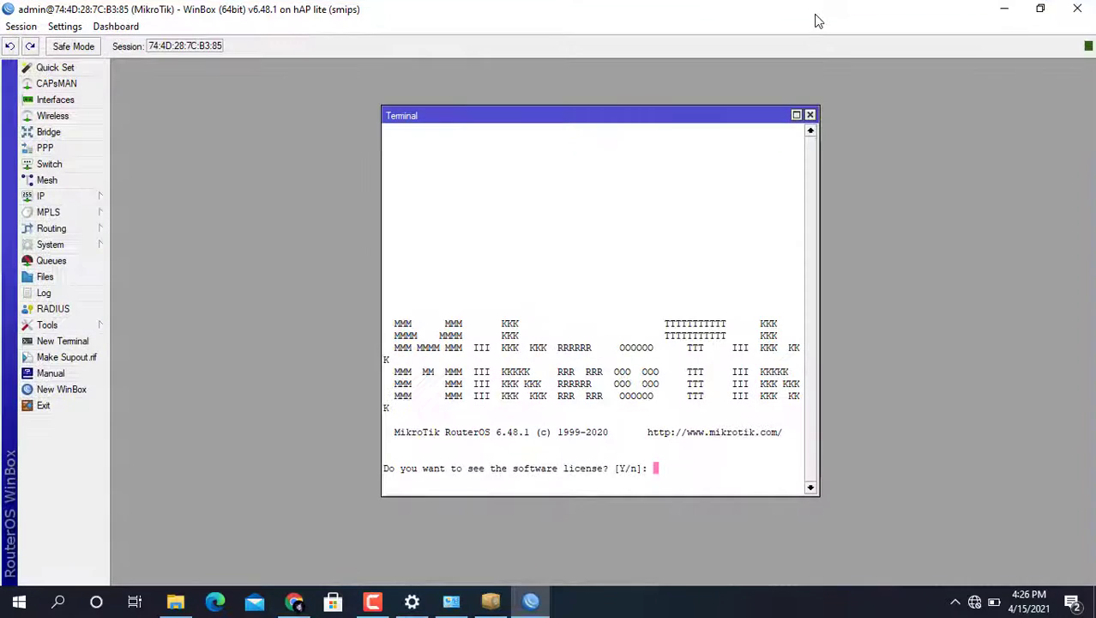
Decline to view the software license in the router terminal and run system resource print to check the RouterOS version.
type("n@MikroTik] > ")
type("system resource print")
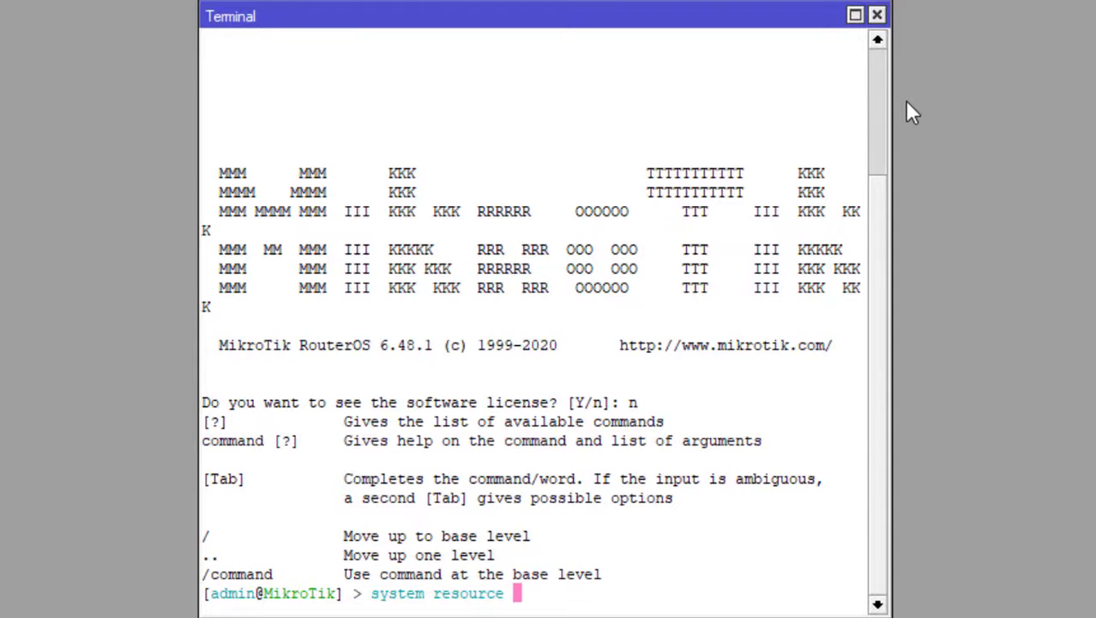
key("Return")
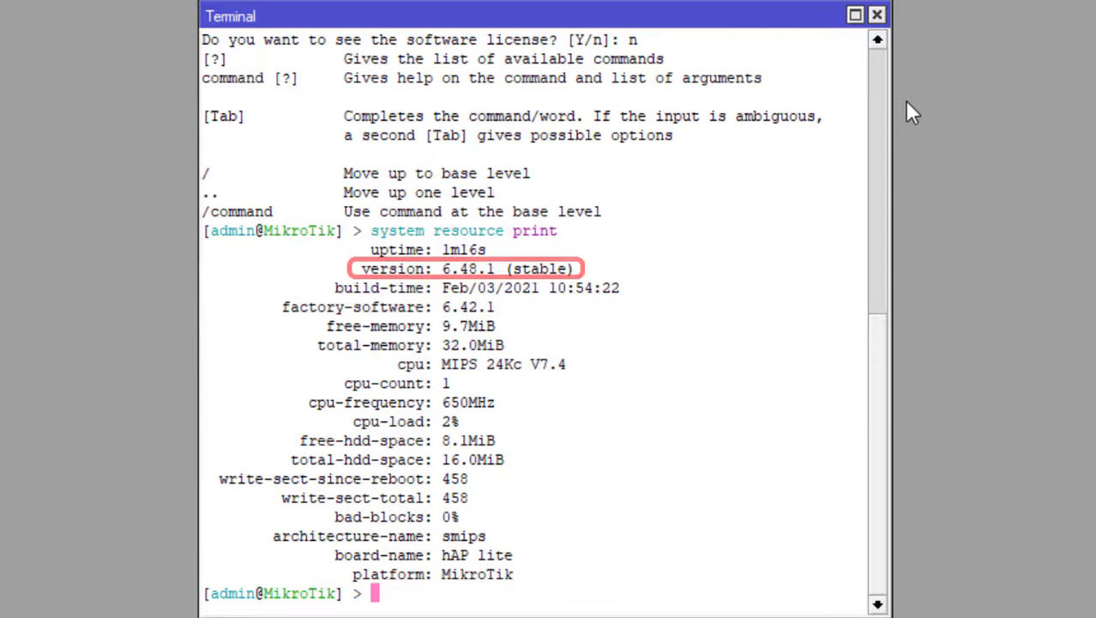